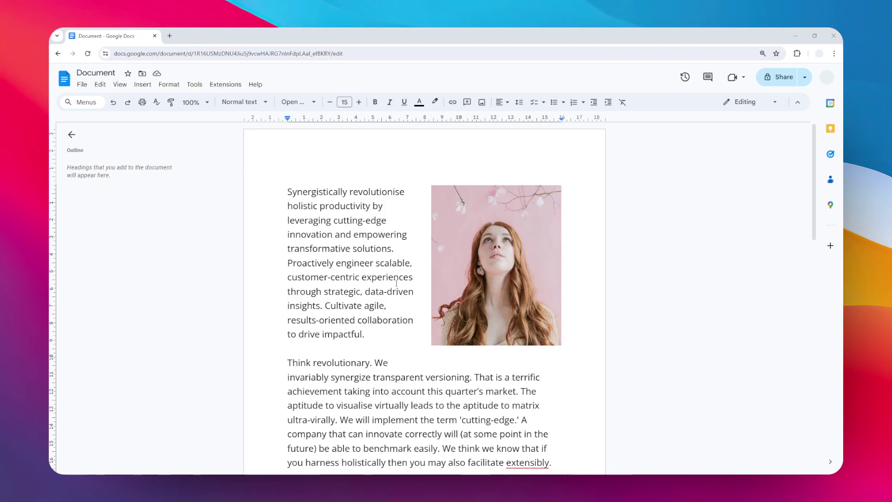
Scroll through the document to review the two paragraphs and the wrapped photo.
scroll(476, 313, "down", 3)
scroll(416, 359, "up", 3)
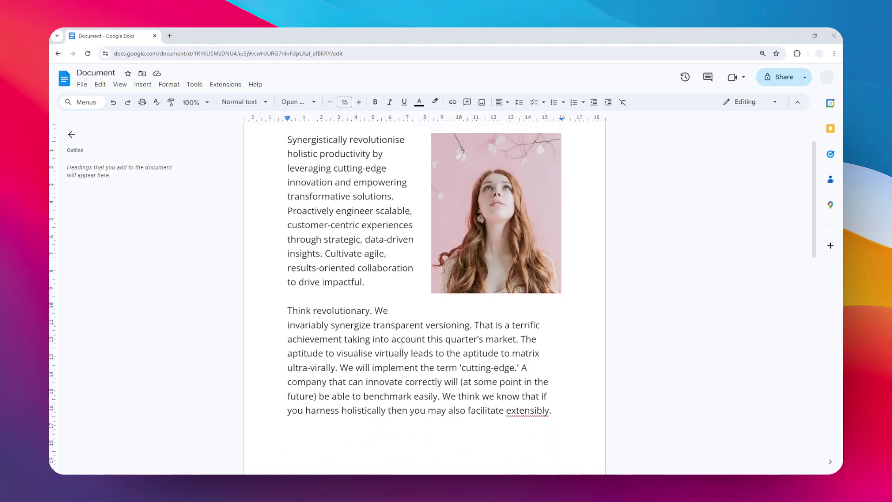
left_click(84, 85)
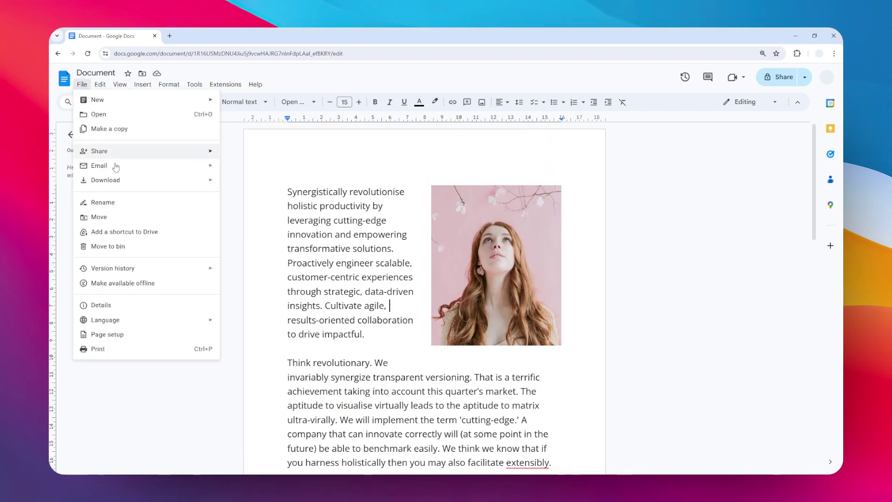
left_click(116, 334)
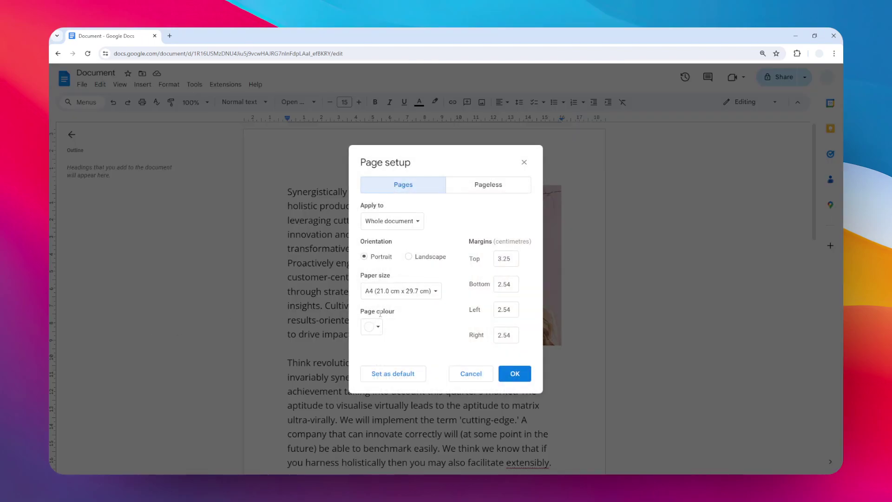
left_click(371, 327)
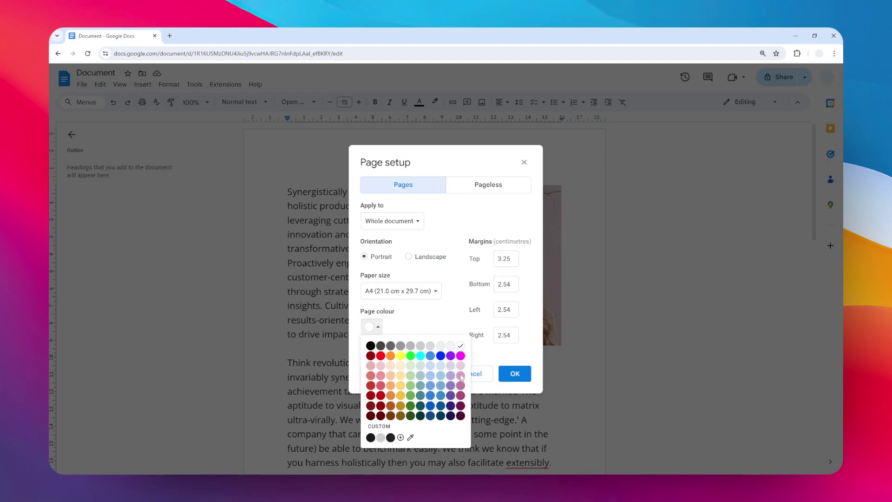
left_click(400, 437)
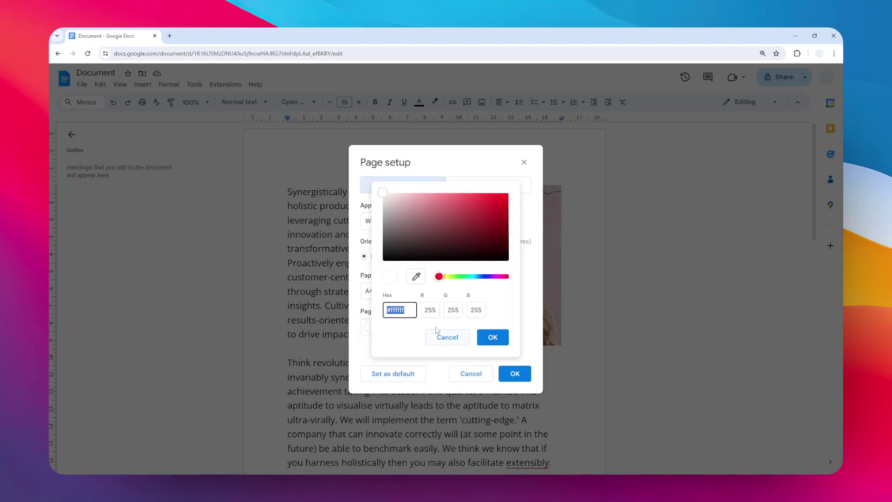
left_click(440, 274)
left_click_drag(440, 277, 451, 278)
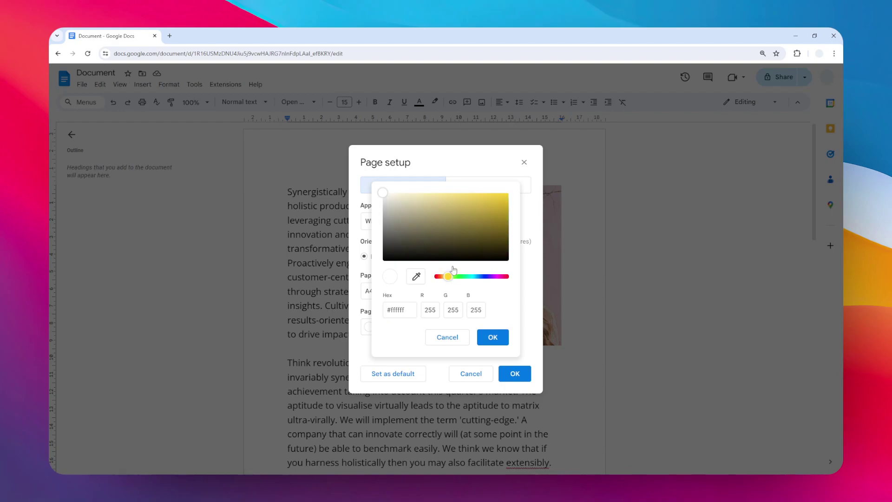
left_click_drag(474, 194, 424, 177)
left_click(491, 338)
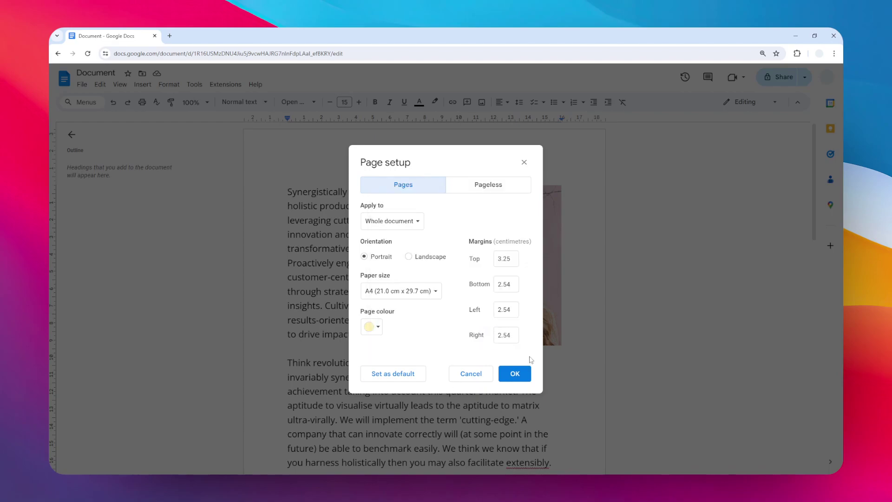
left_click(522, 373)
scroll(494, 313, "down", 2)
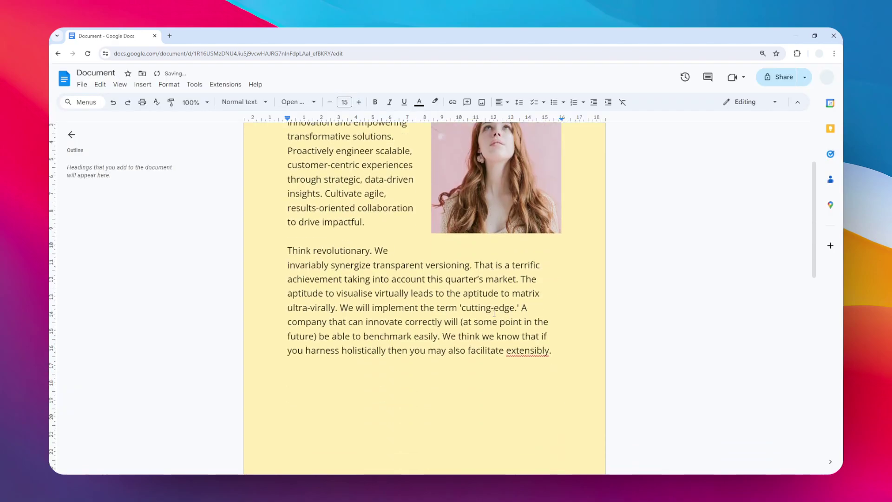
scroll(493, 313, "up", 3)
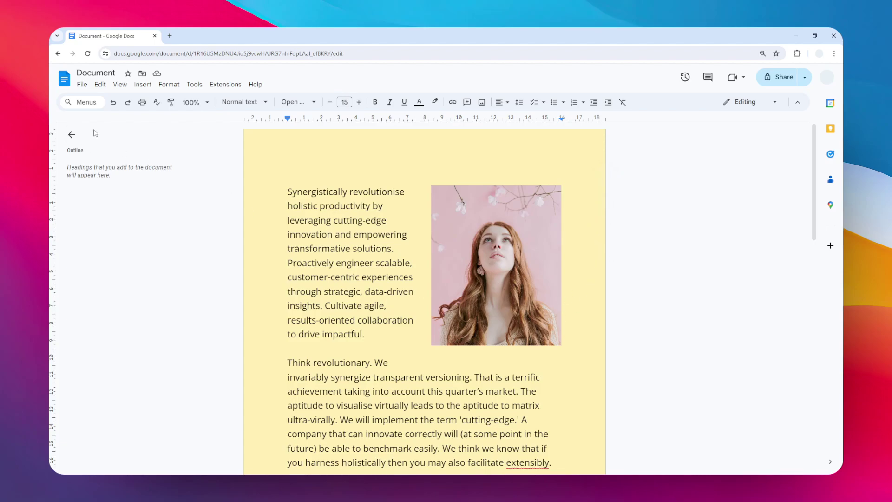
Revert the page colour to white and place the cursor on a new line below the last paragraph.
left_click(116, 104)
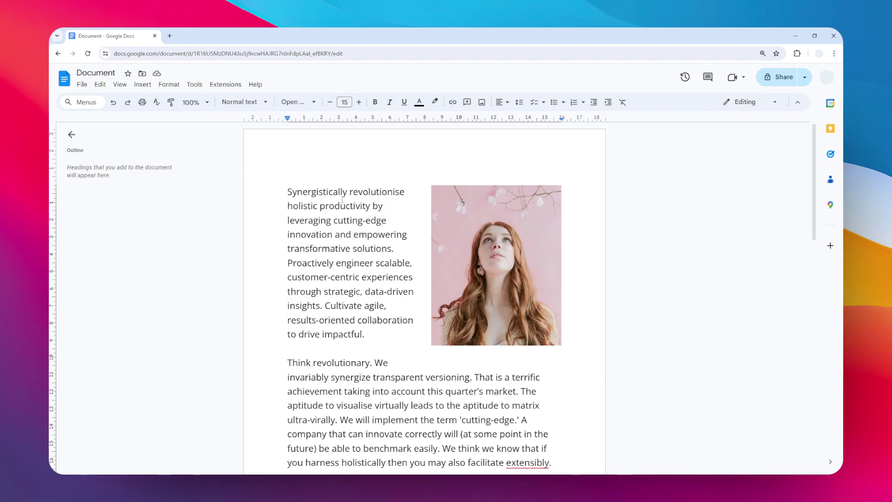
scroll(288, 217, "down", 3)
left_click(304, 342)
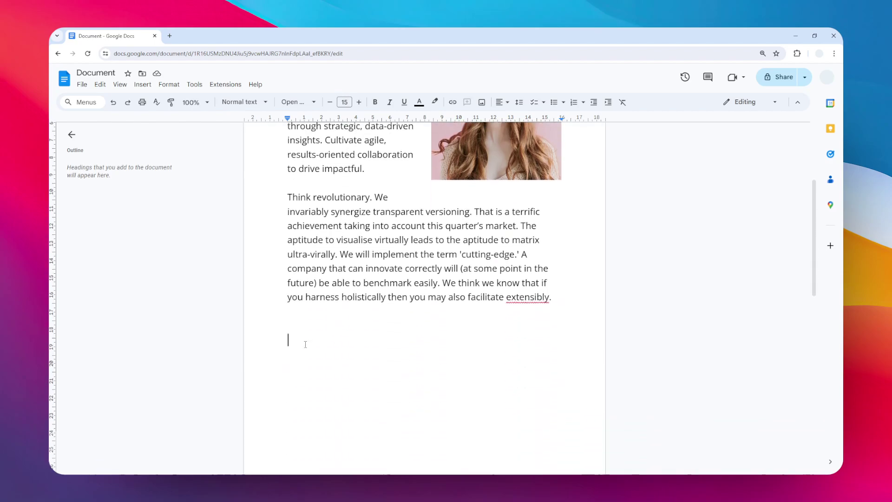
scroll(191, 151, "up", 2)
left_click(143, 84)
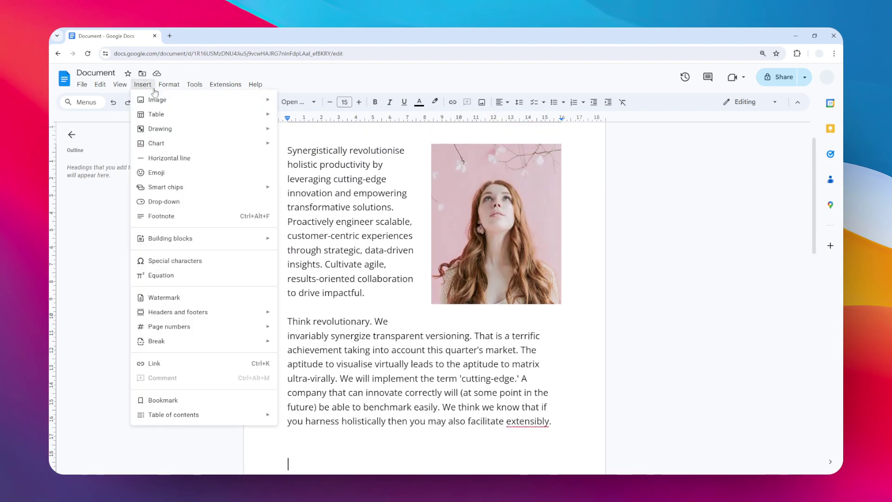
Create a new blank drawing, dismissing the image dialog without adding an image.
mouse_move(177, 133)
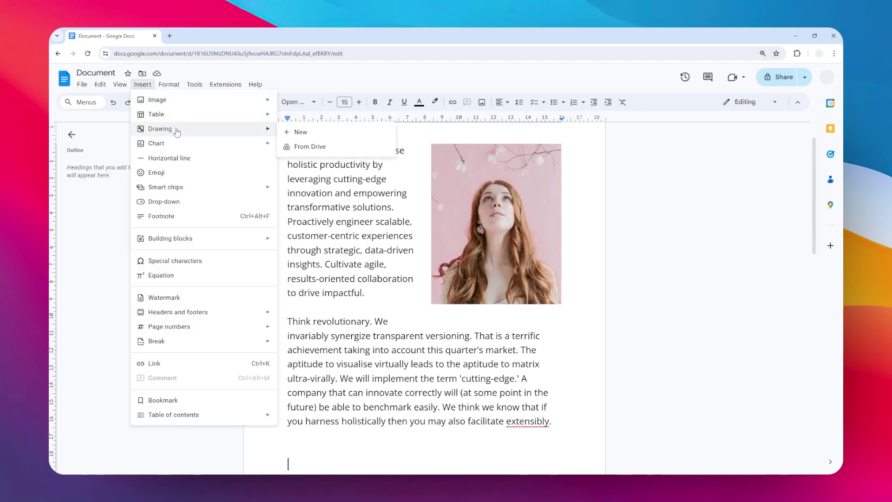
left_click(333, 133)
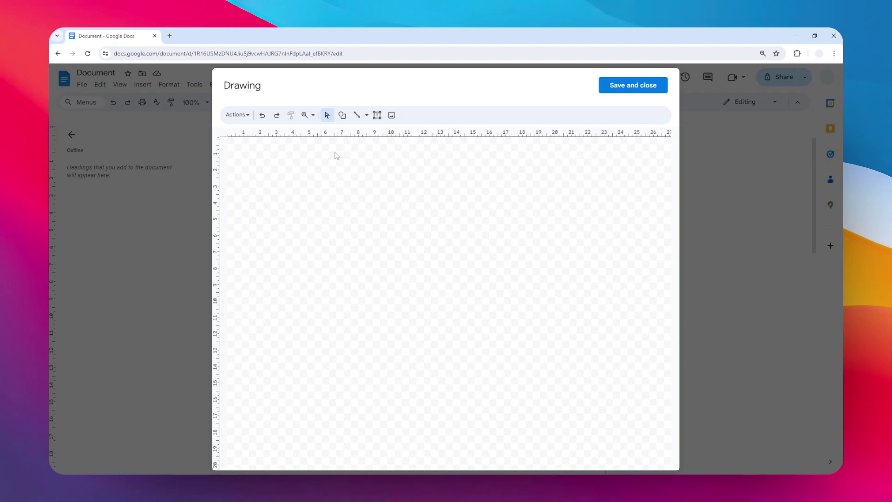
left_click(392, 115)
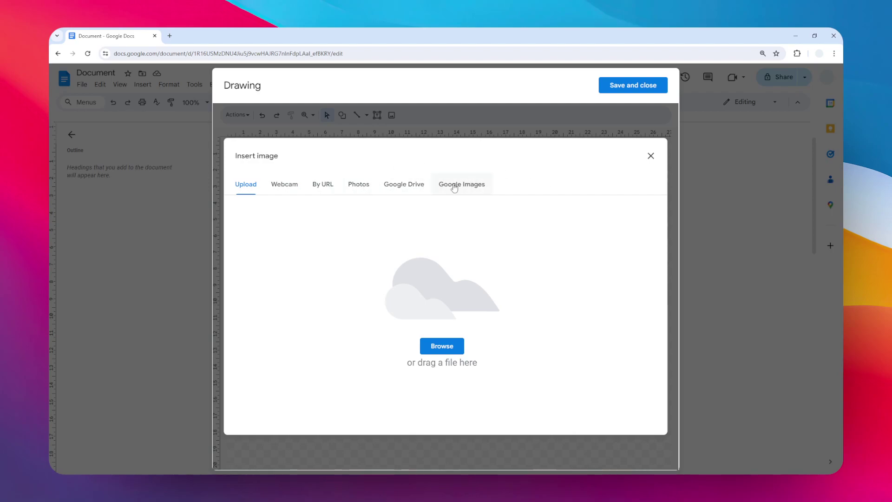
left_click(650, 156)
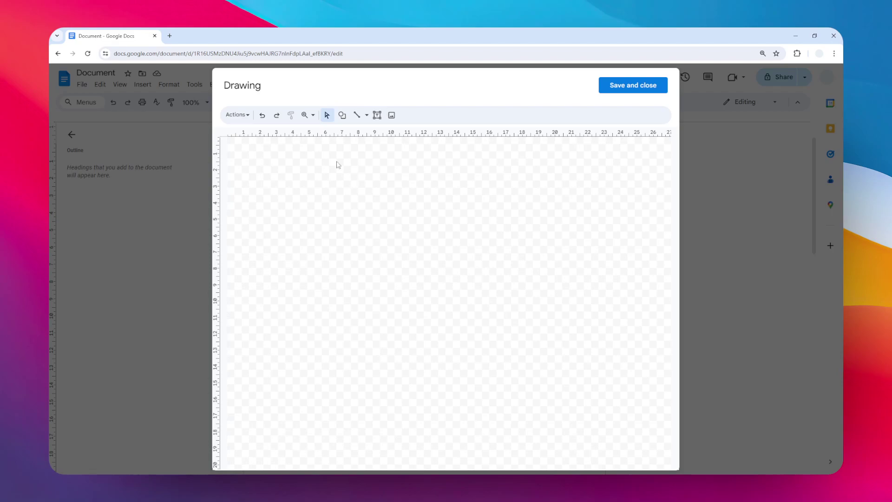
Draw a tall rectangle near the canvas's top left and make its border transparent.
left_click(342, 115)
mouse_move(354, 133)
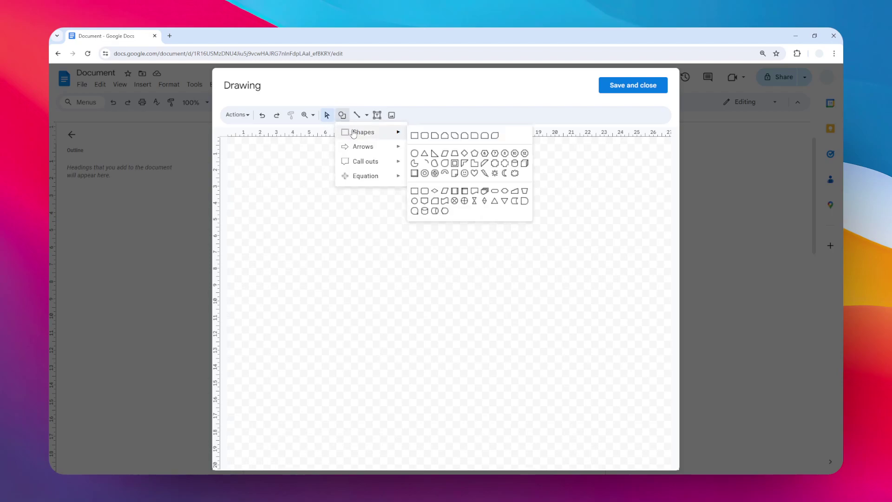
left_click(415, 136)
left_click_drag(245, 159, 343, 318)
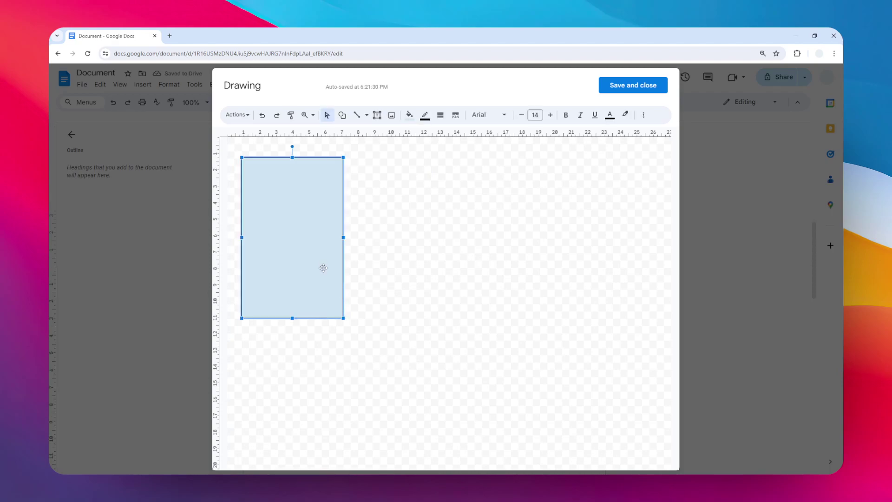
left_click(424, 115)
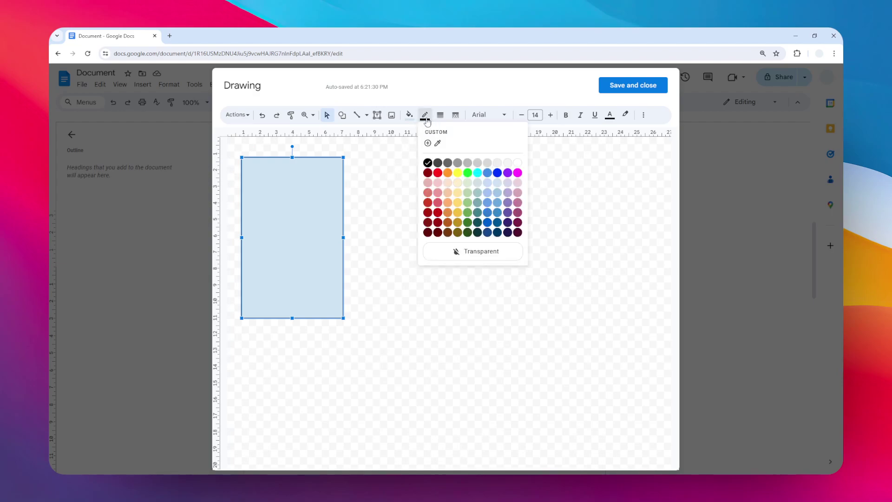
left_click(479, 257)
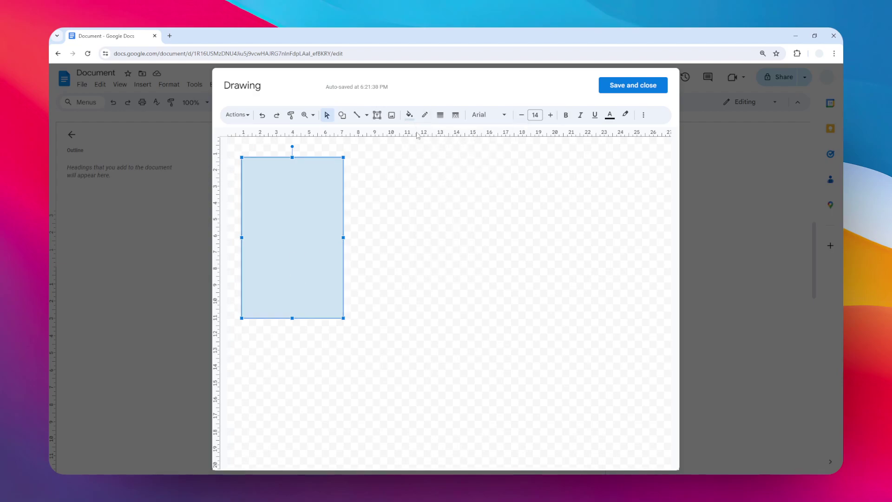
Open a custom gradient for the rectangle, keeping linear type and leaving stop colours unchanged.
left_click(409, 116)
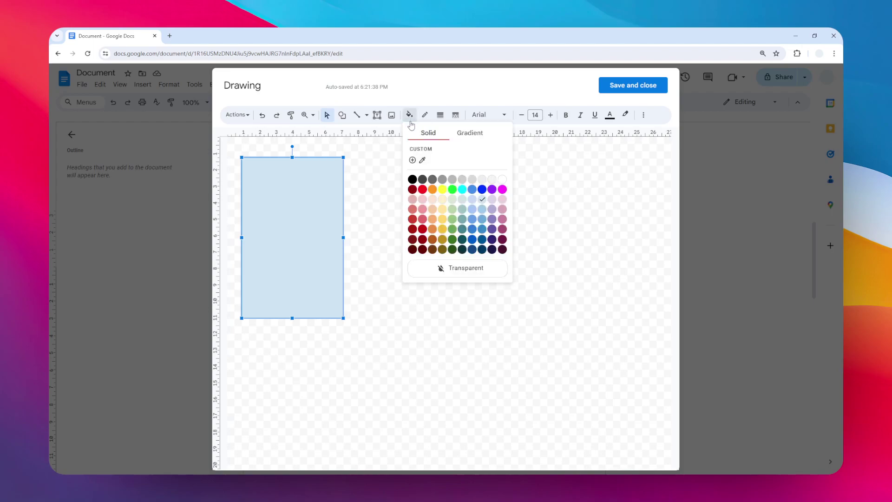
left_click(471, 137)
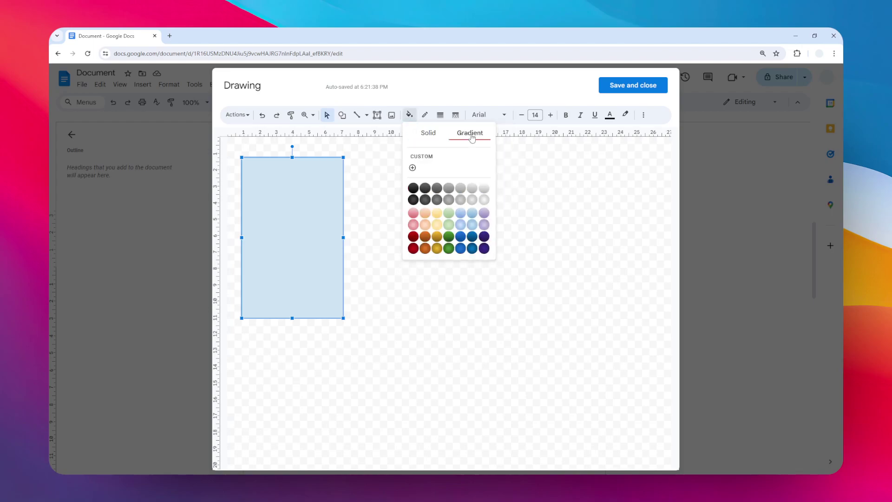
left_click(412, 167)
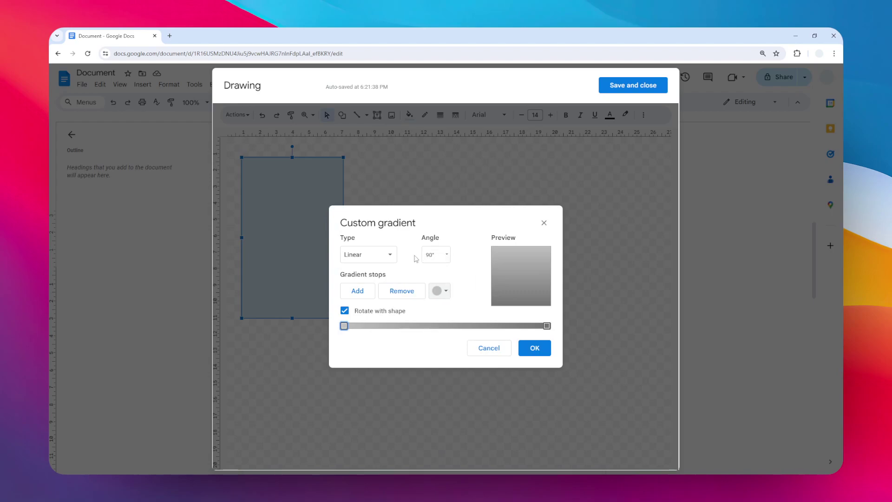
left_click(388, 258)
left_click(388, 259)
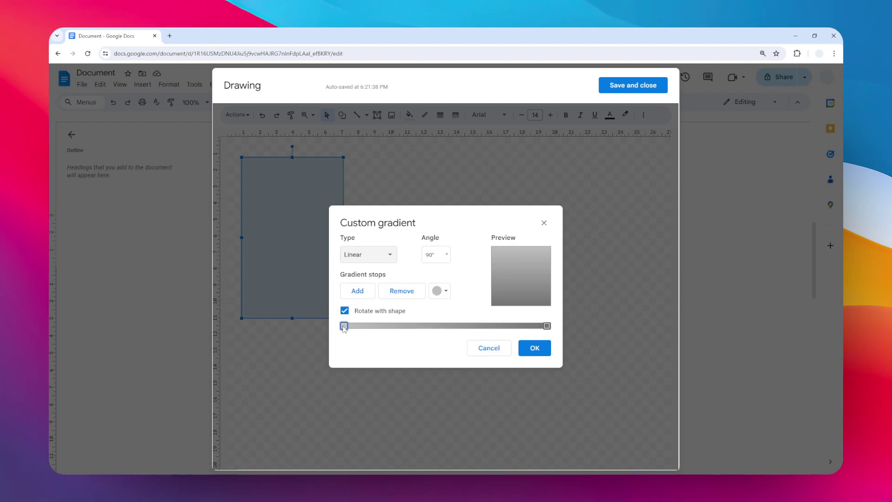
left_click(546, 326)
left_click(440, 291)
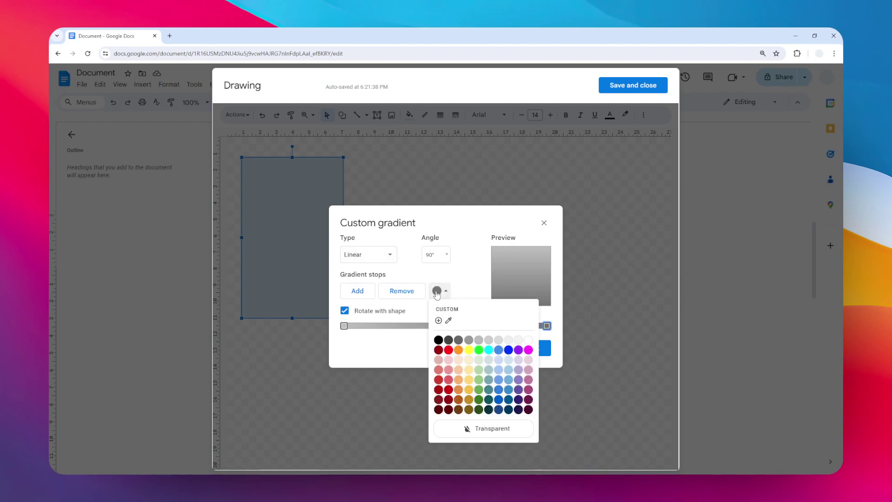
left_click(472, 276)
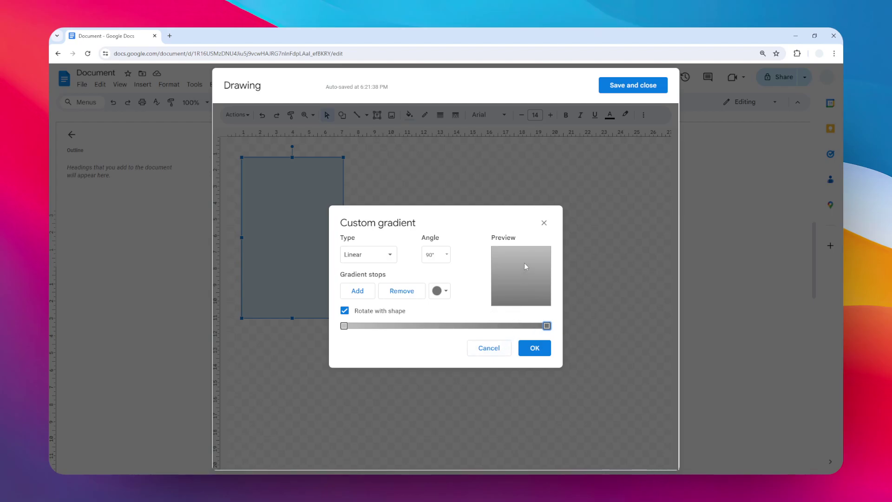
Abandon the custom gradient and fill the rectangle with the light-yellow preset gradient.
left_click(544, 223)
left_click(409, 115)
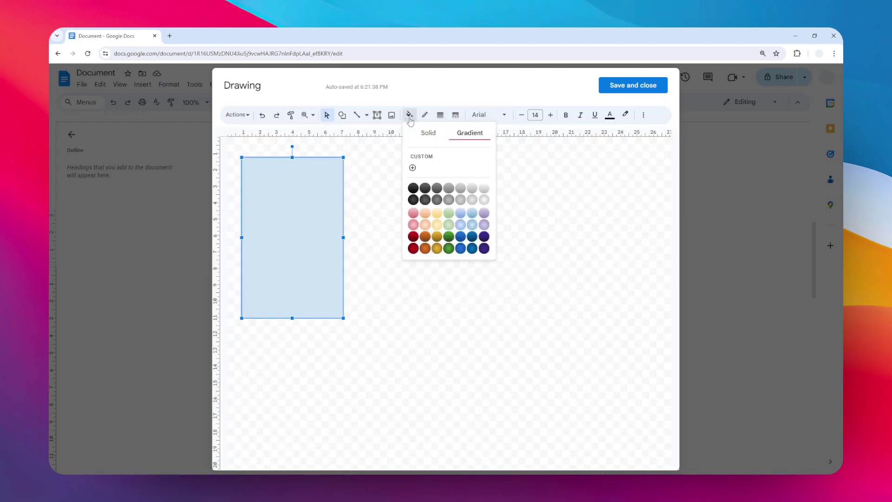
left_click(436, 217)
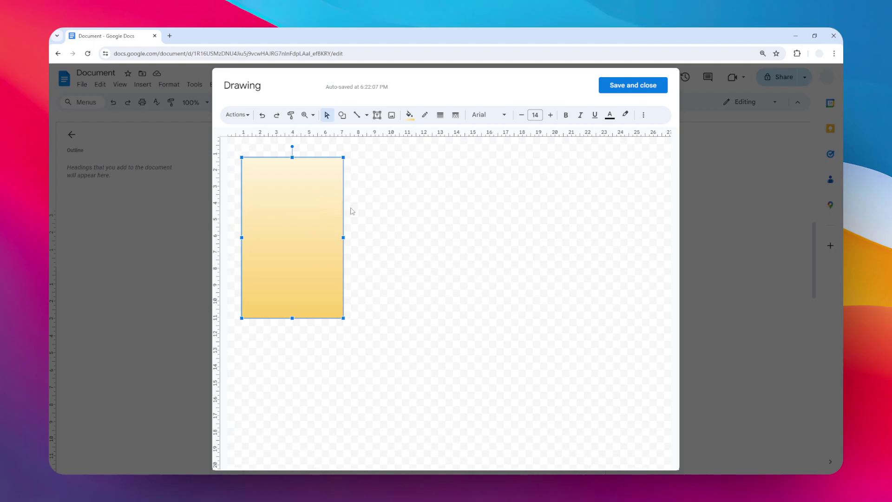
Save and close the drawing, then locate the inserted gradient rectangle in the document.
left_click(635, 86)
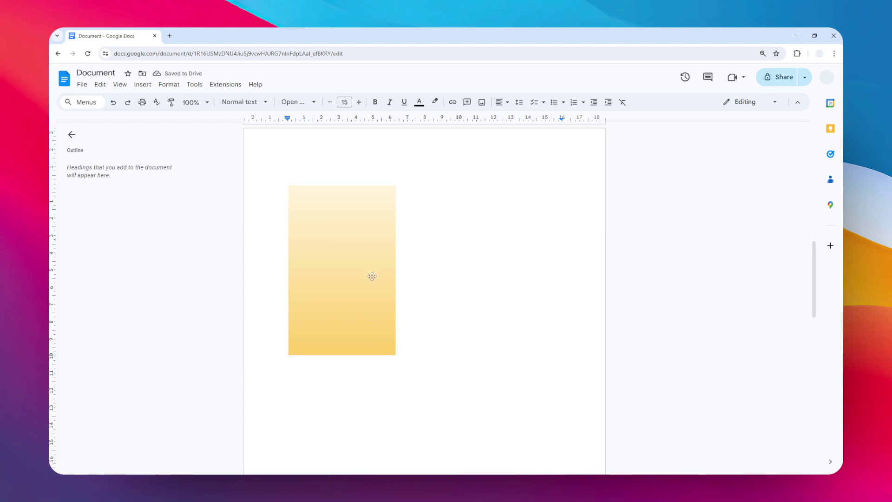
scroll(404, 284, "up", 2)
scroll(404, 288, "up", 8)
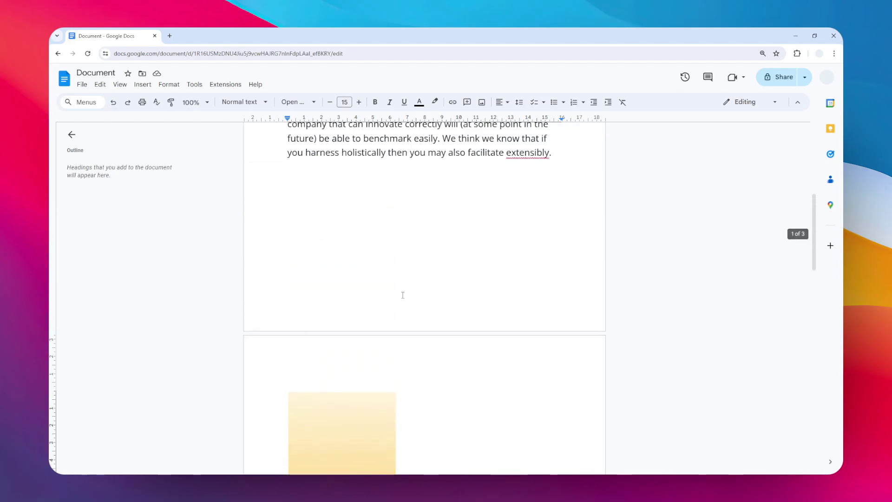
scroll(348, 334, "down", 6)
scroll(348, 334, "up", 5)
scroll(372, 302, "down", 8)
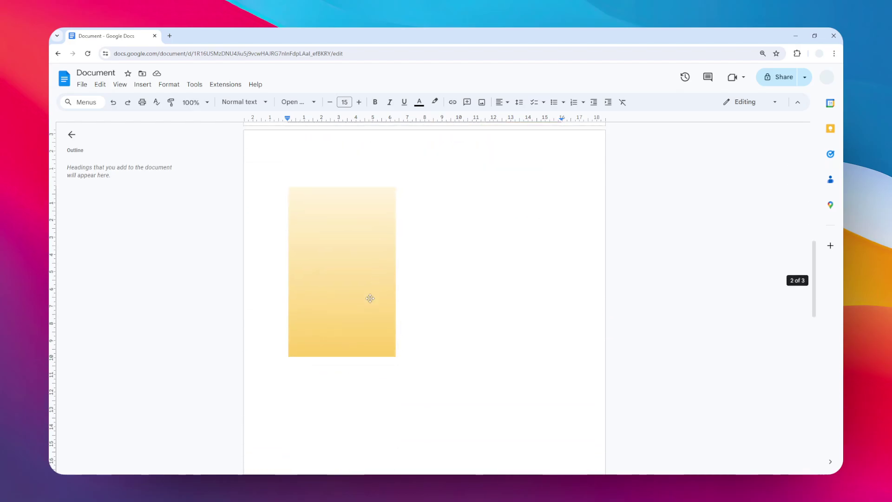
Select the gradient drawing and set its wrapping to Behind text.
left_click(288, 283)
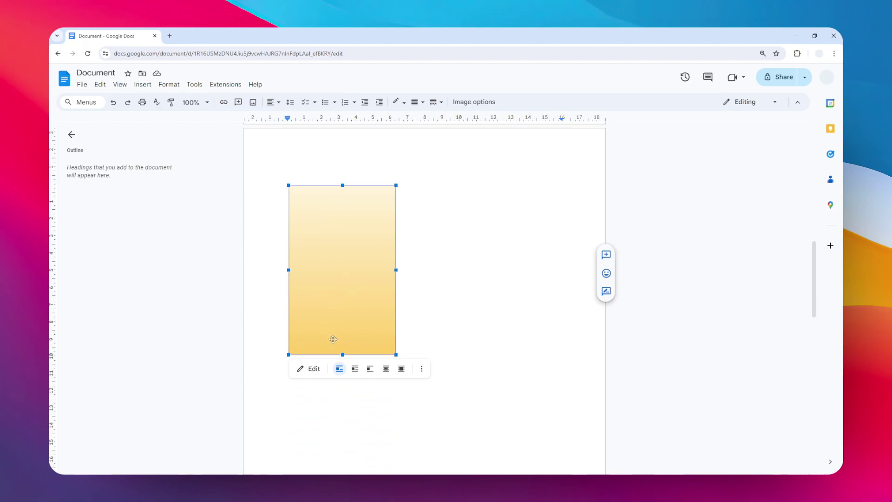
left_click(386, 369)
scroll(372, 298, "up", 2)
scroll(351, 290, "down", 2)
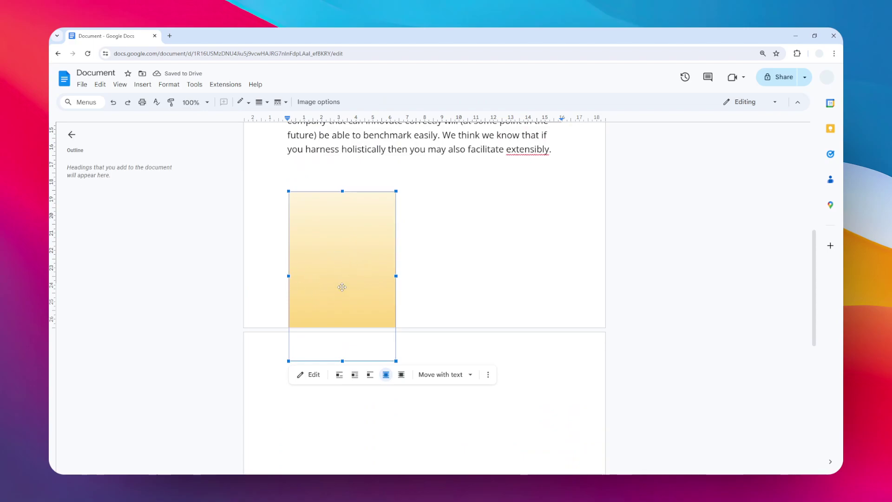
Drag the drawing up over the paragraph text and set it to Fix position on page.
mouse_move(340, 287)
left_mouse_down()
mouse_move(321, 237)
mouse_move(325, 207)
left_mouse_up()
scroll(343, 212, "up", 2)
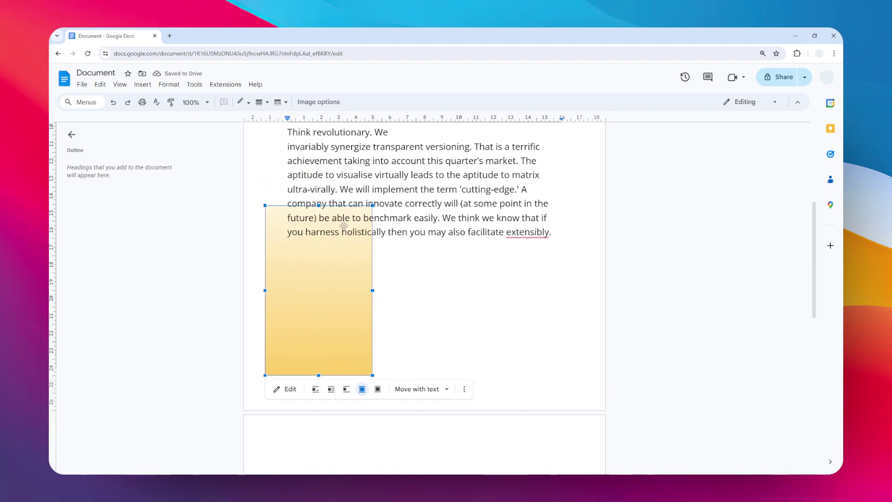
scroll(335, 316, "down", 1)
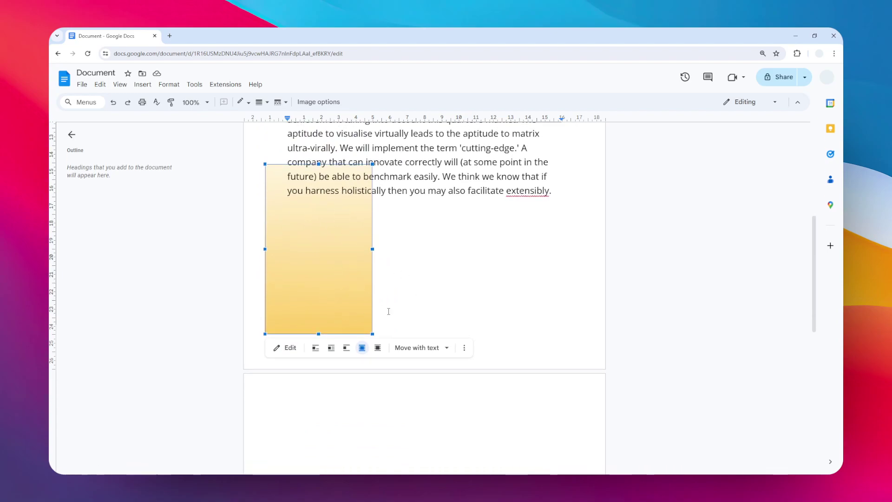
left_click(432, 353)
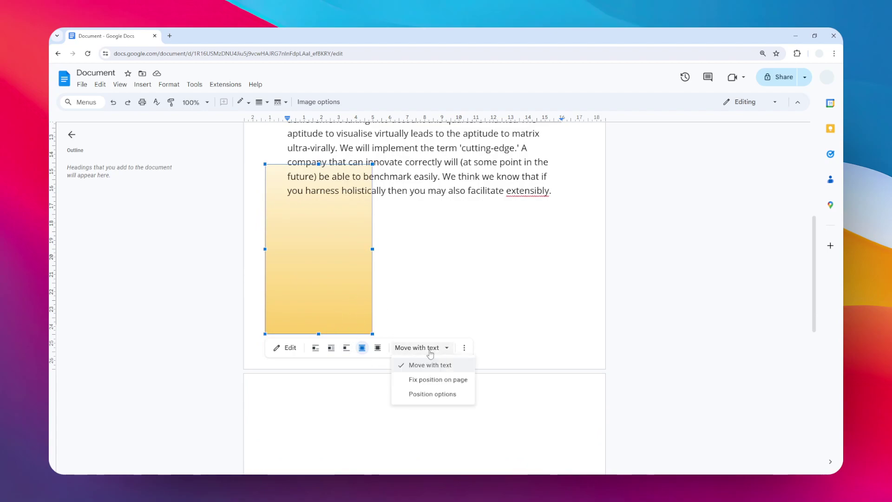
left_click(445, 378)
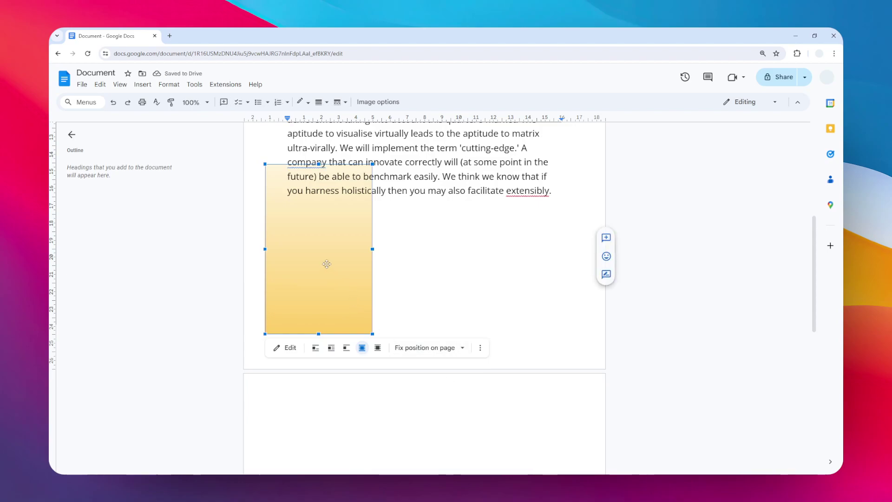
Move the gradient drawing to the page's top-left corner and stretch it across the entire page.
scroll(327, 264, "up", 1)
mouse_move(327, 282)
left_mouse_down()
mouse_move(328, 340)
mouse_move(313, 324)
mouse_move(297, 333)
left_mouse_up()
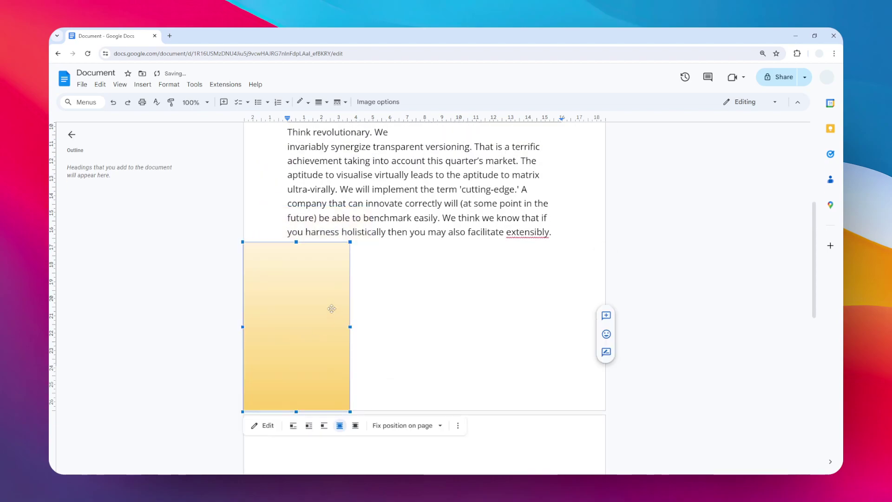
scroll(332, 308, "up", 2)
mouse_move(349, 320)
left_mouse_down()
mouse_move(426, 201)
mouse_move(528, 215)
mouse_move(533, 163)
mouse_move(535, 184)
mouse_move(607, 134)
left_mouse_up()
scroll(533, 163, "up", 4)
scroll(652, 241, "down", 1)
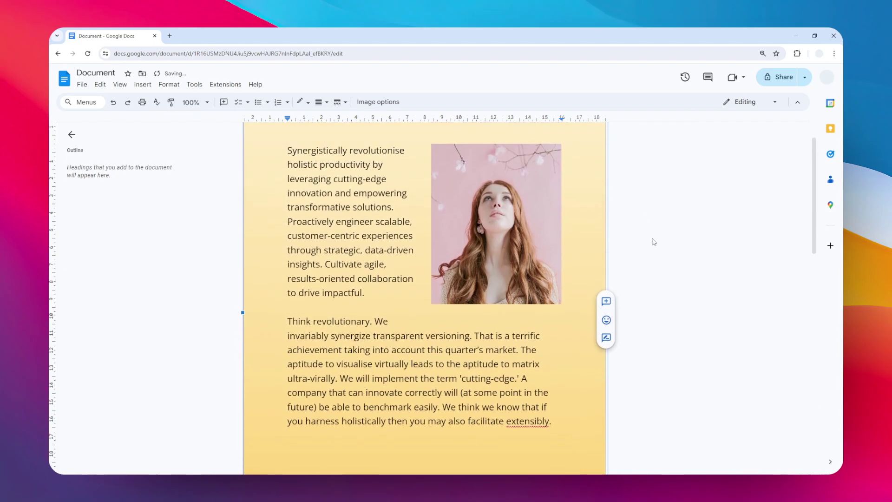